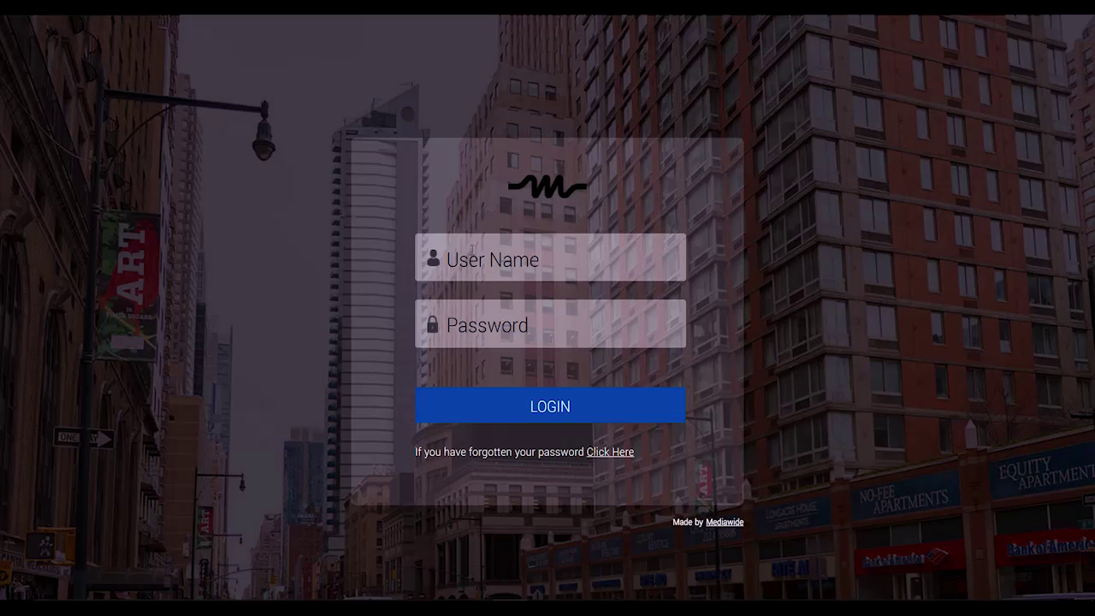
- Log in with the account's user name and open the Coupon format
left_click(471, 250)
type("ravi")
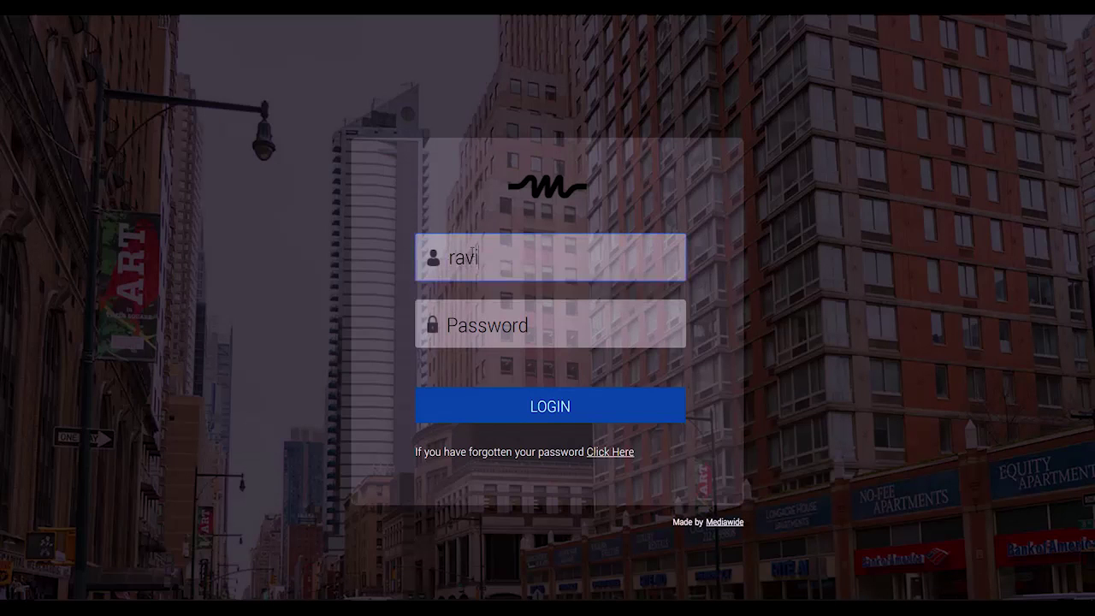
key("Tab")
key("Return")
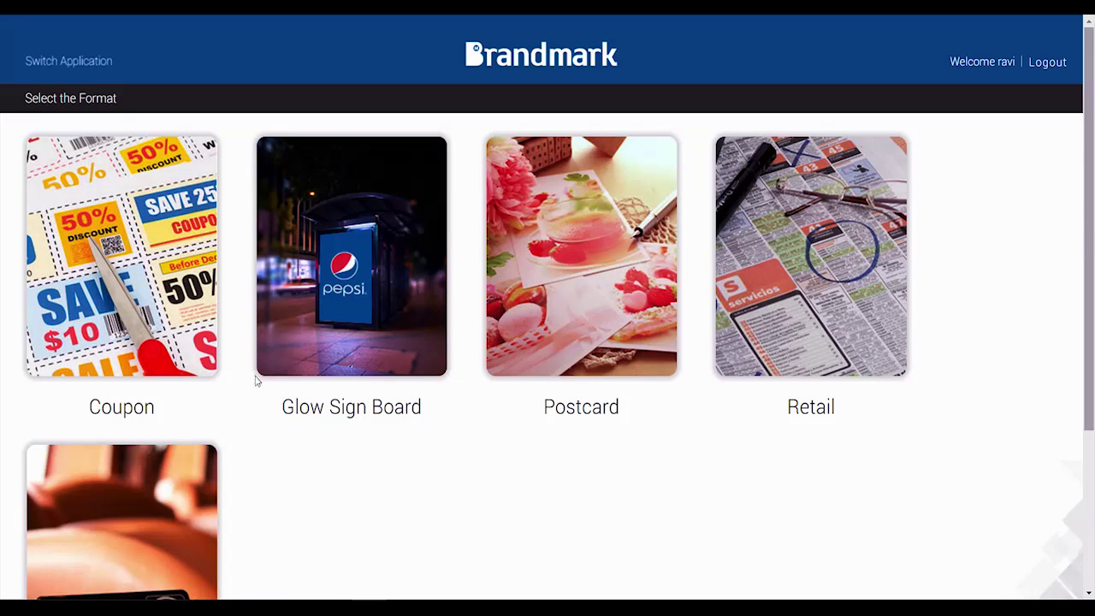
left_click(170, 310)
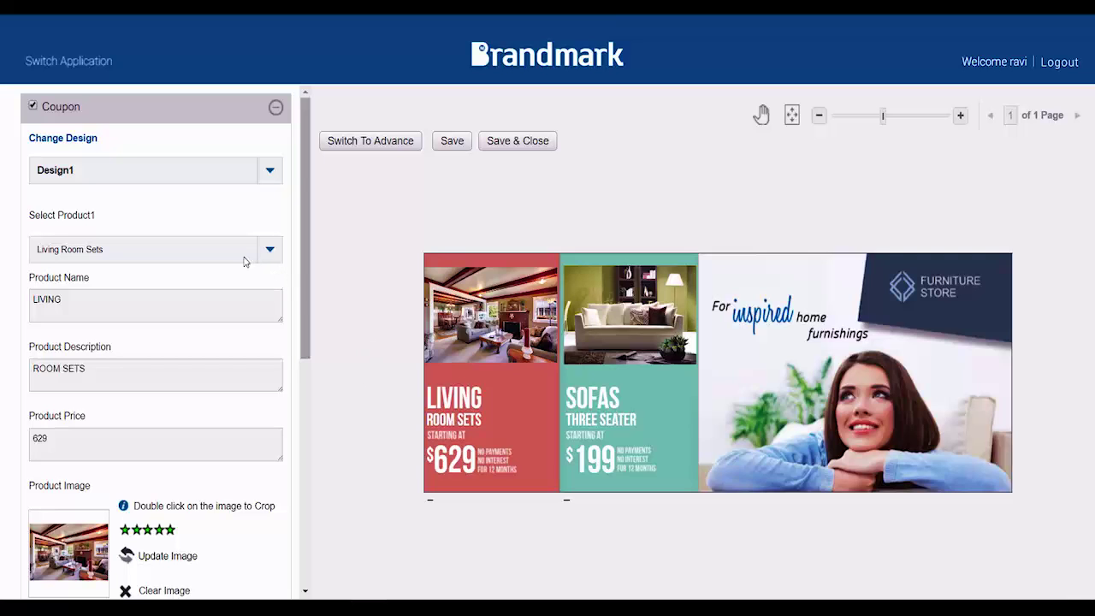
- Preview the coupon in Design2 and Design3, and return to Design1
left_click(266, 180)
left_click(264, 203)
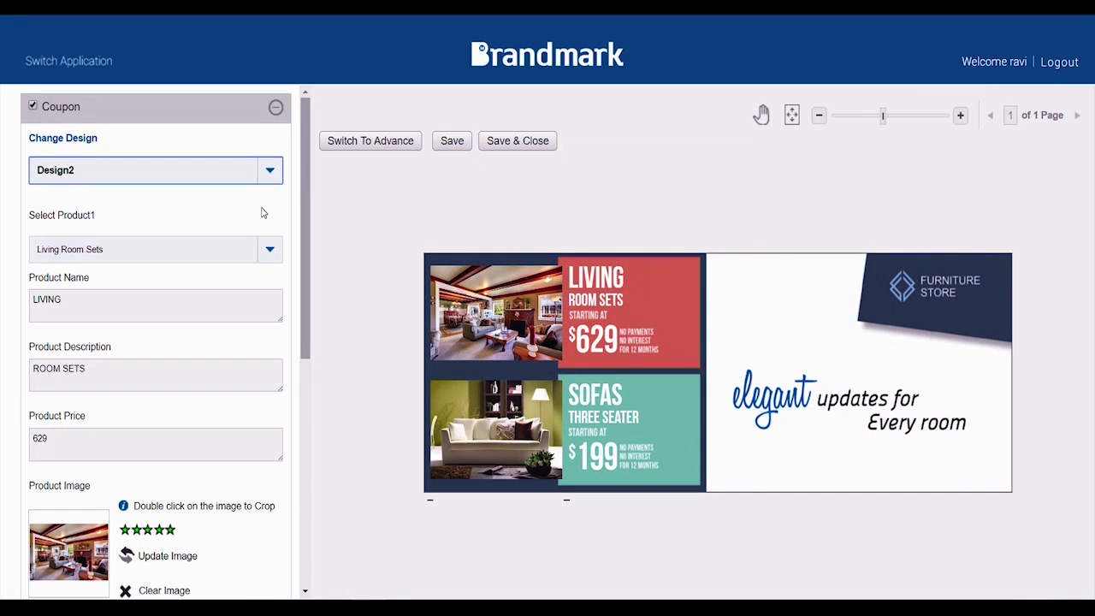
left_click(269, 171)
left_click(252, 224)
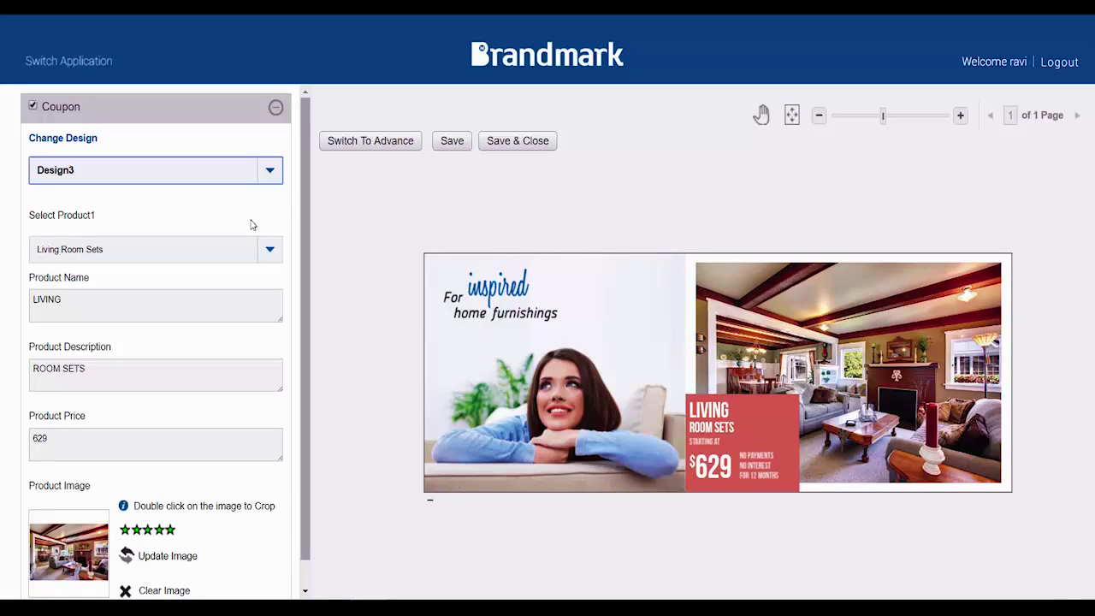
left_click(267, 178)
left_click(259, 190)
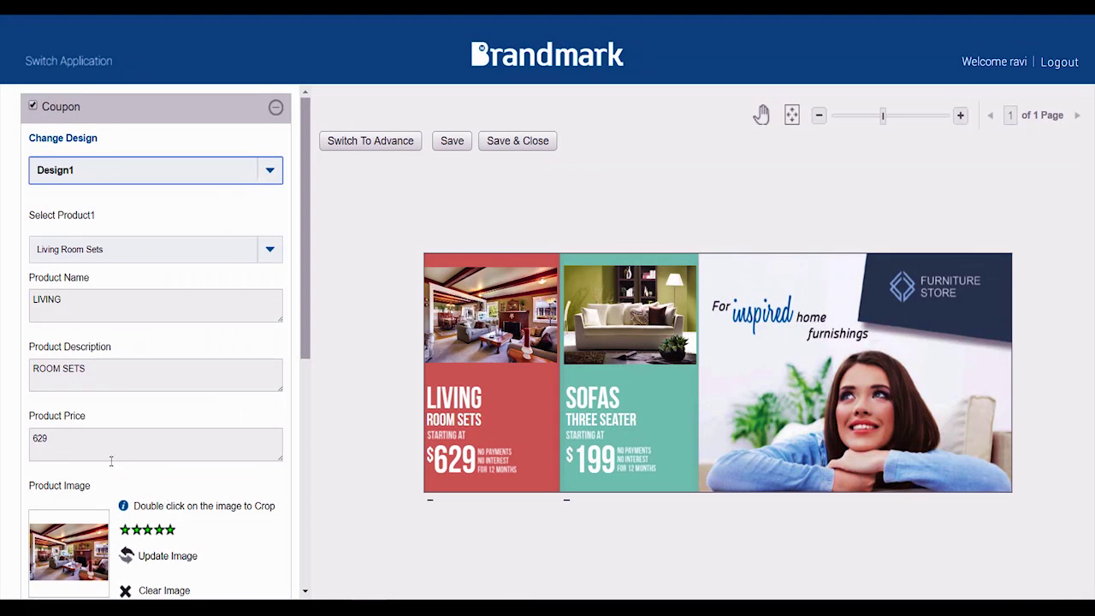
- Set the product price of the Living Room Sets item to 599
left_click(58, 437)
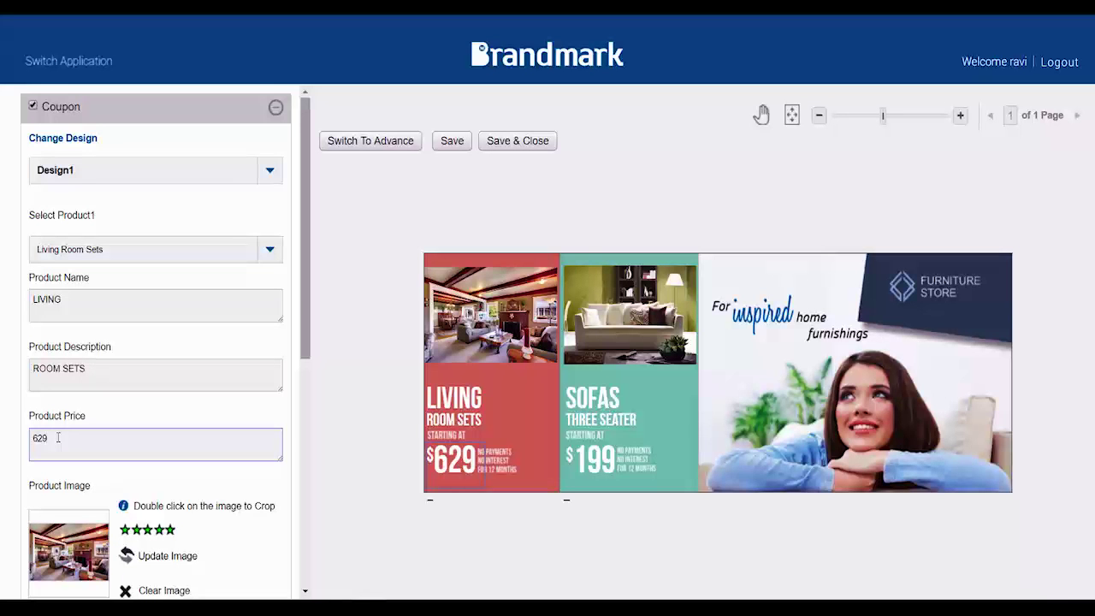
key("BackSpace")
key("BackSpace")
key("BackSpace")
type("599")
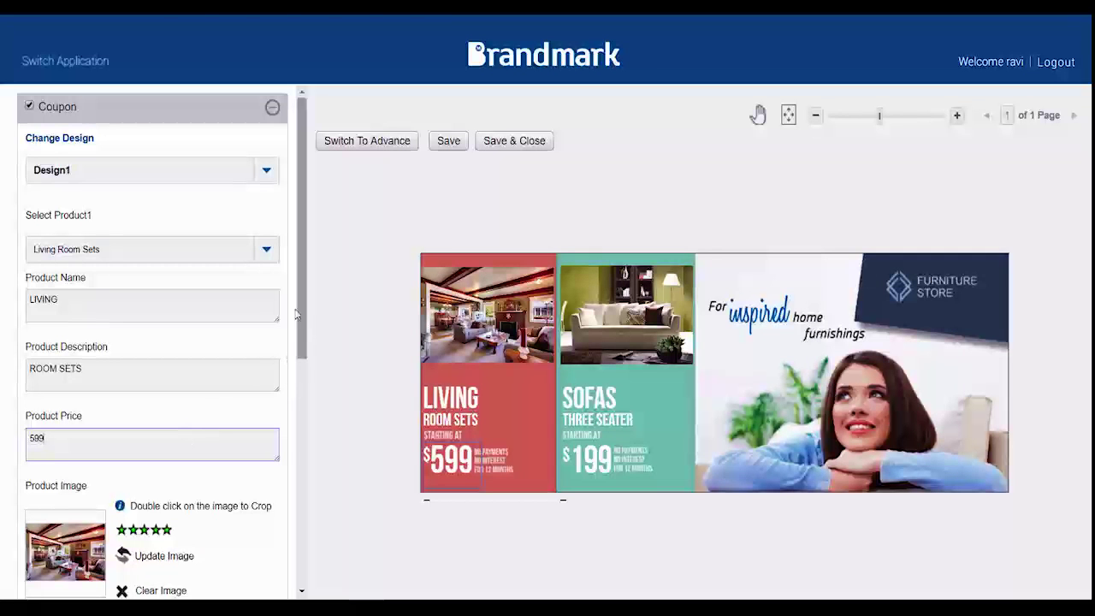
- Change the coupon's second product to Two Seater Sofa
left_click_drag(302, 317, 299, 432)
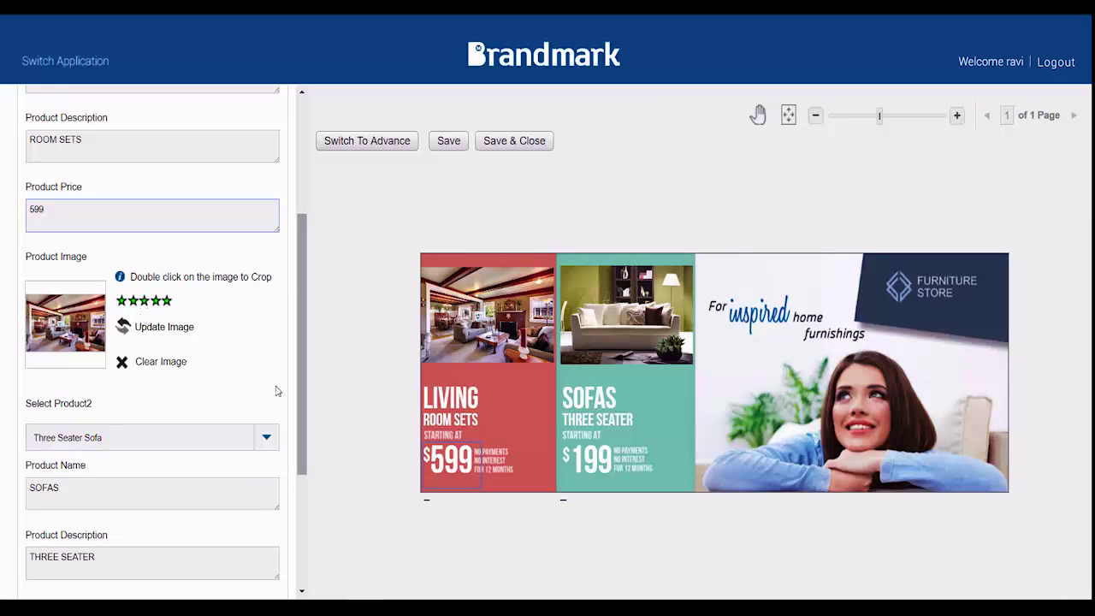
left_click_drag(303, 379, 305, 434)
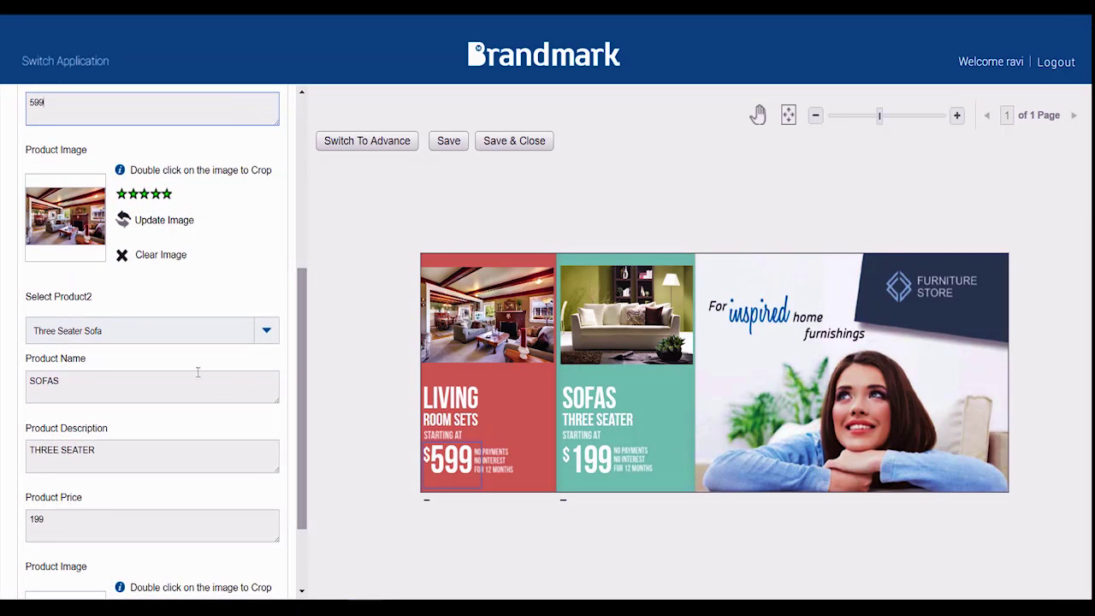
left_click(164, 337)
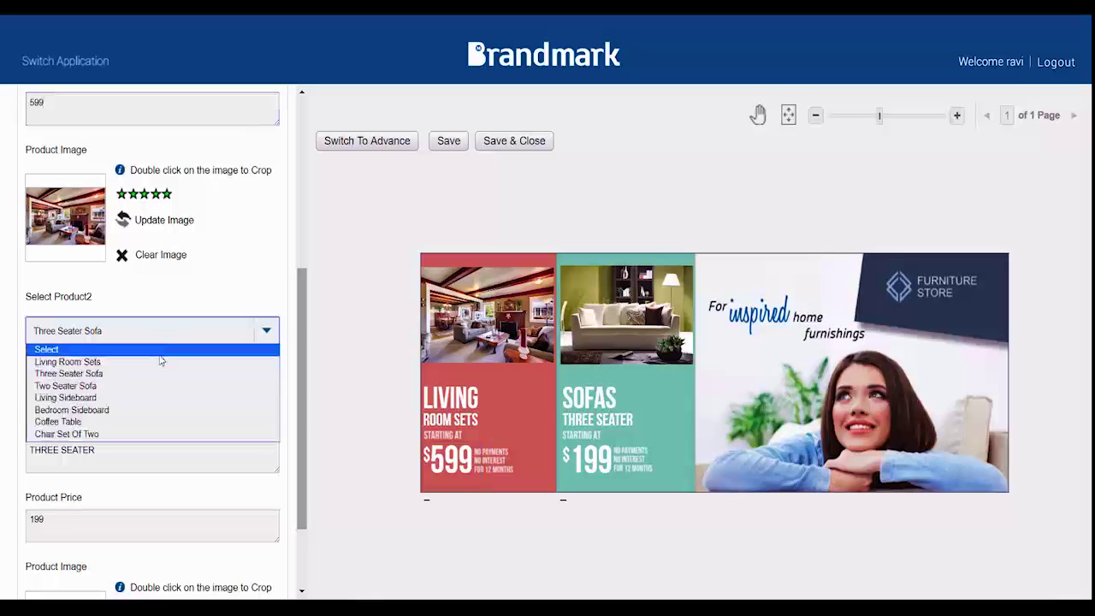
left_click(155, 386)
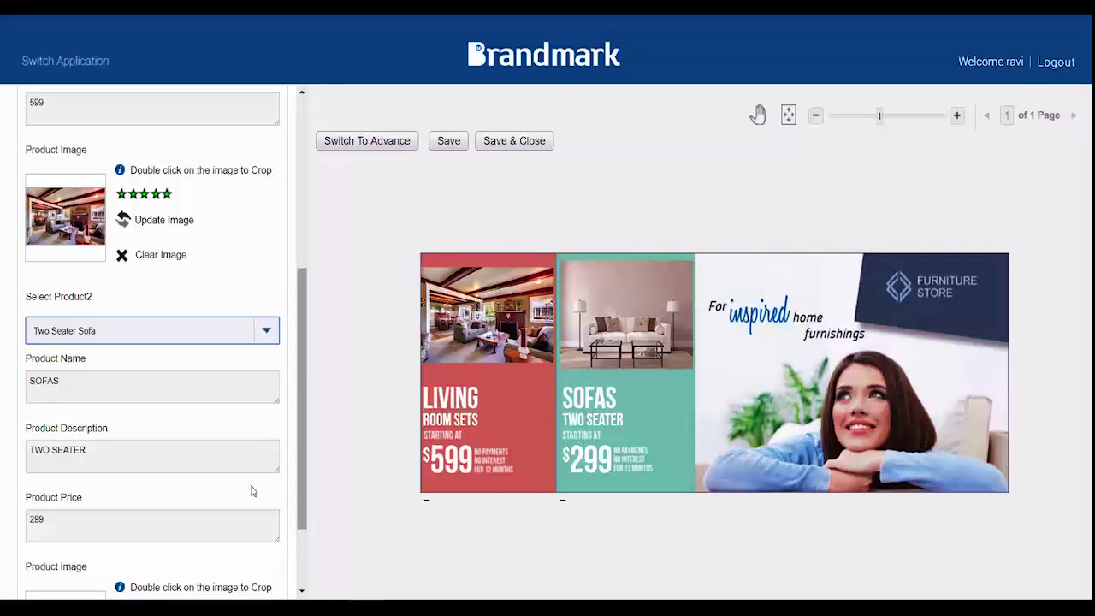
- View the replacement images available for the second product in the image library, and close it without choosing one
scroll(301, 419, "down", 2)
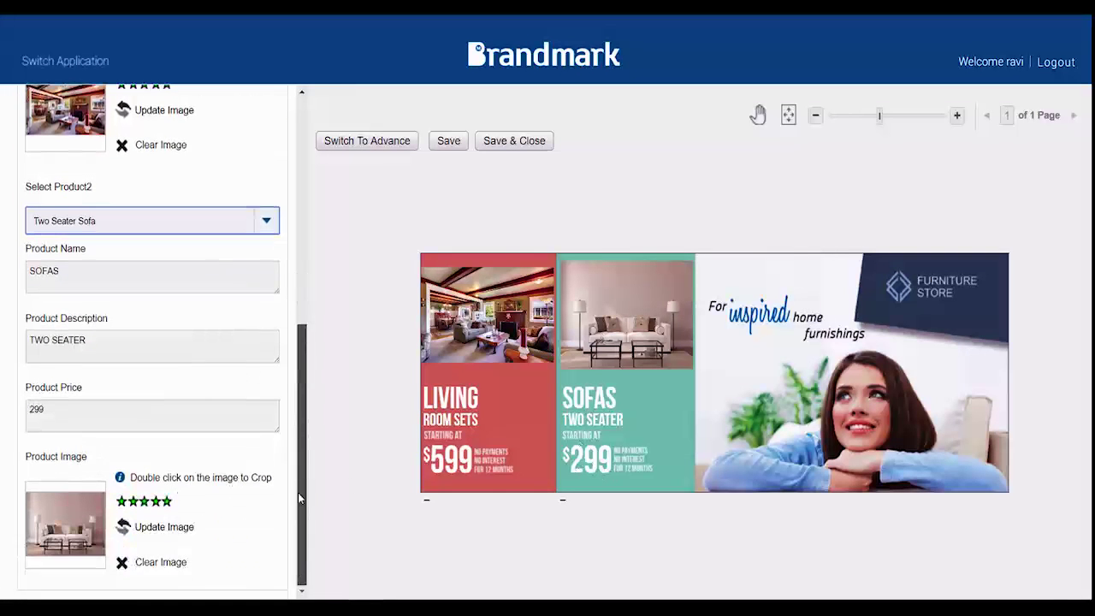
left_click(124, 528)
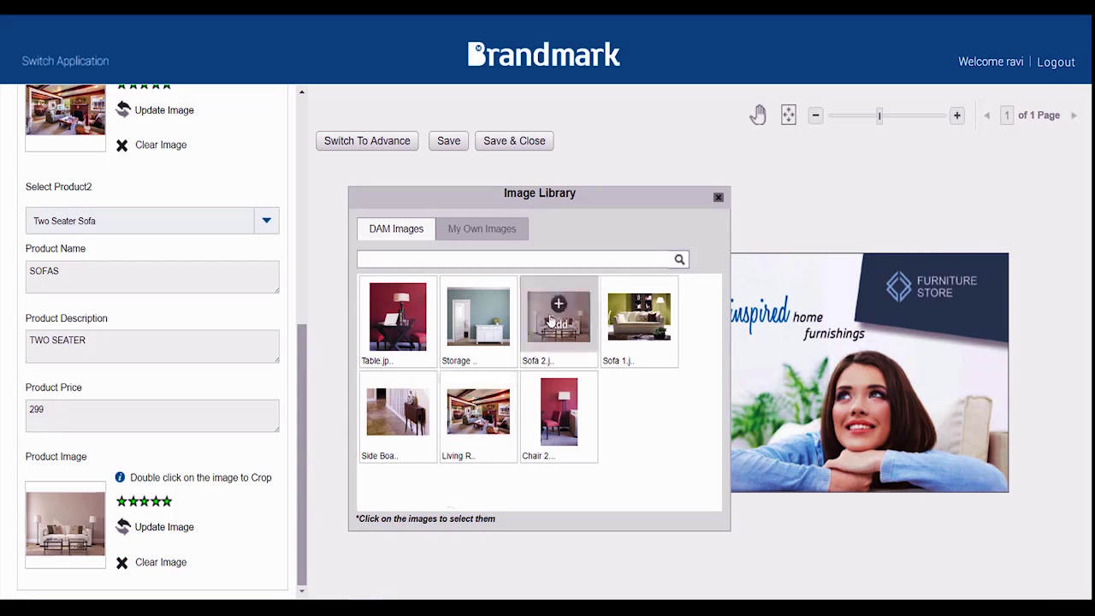
left_click(718, 197)
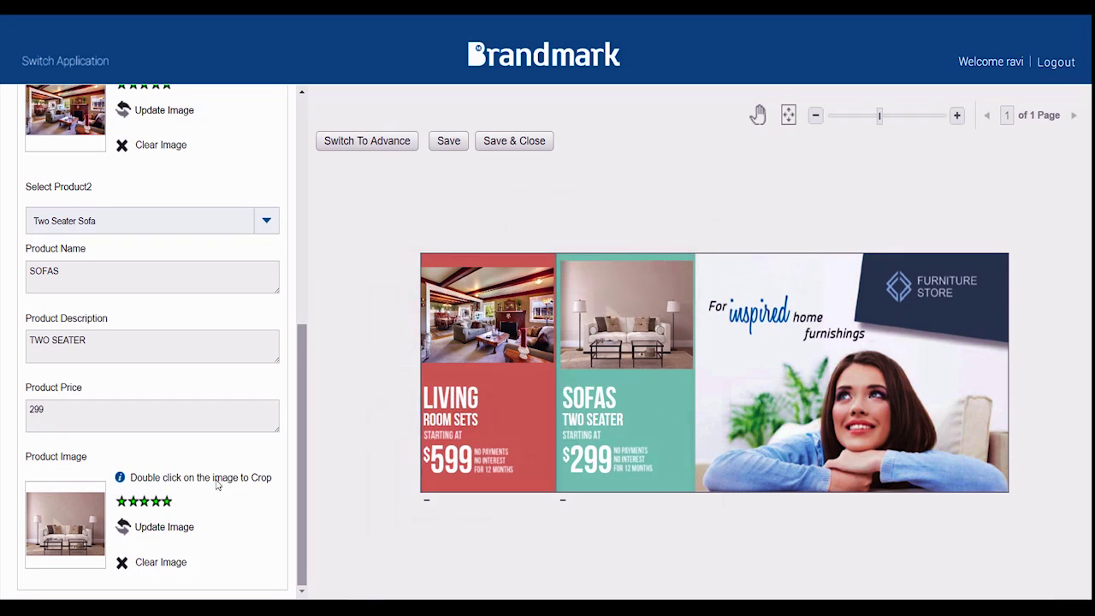
- Enlarge the two-seater sofa image slightly and reposition it within its frame on the coupon
left_click(624, 296)
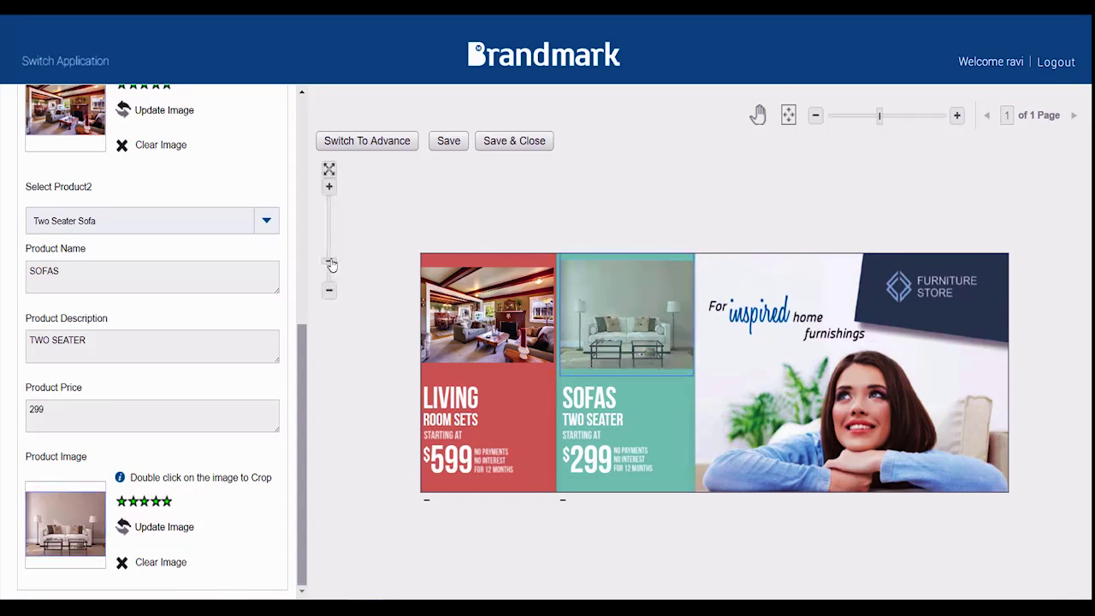
left_click_drag(332, 262, 329, 249)
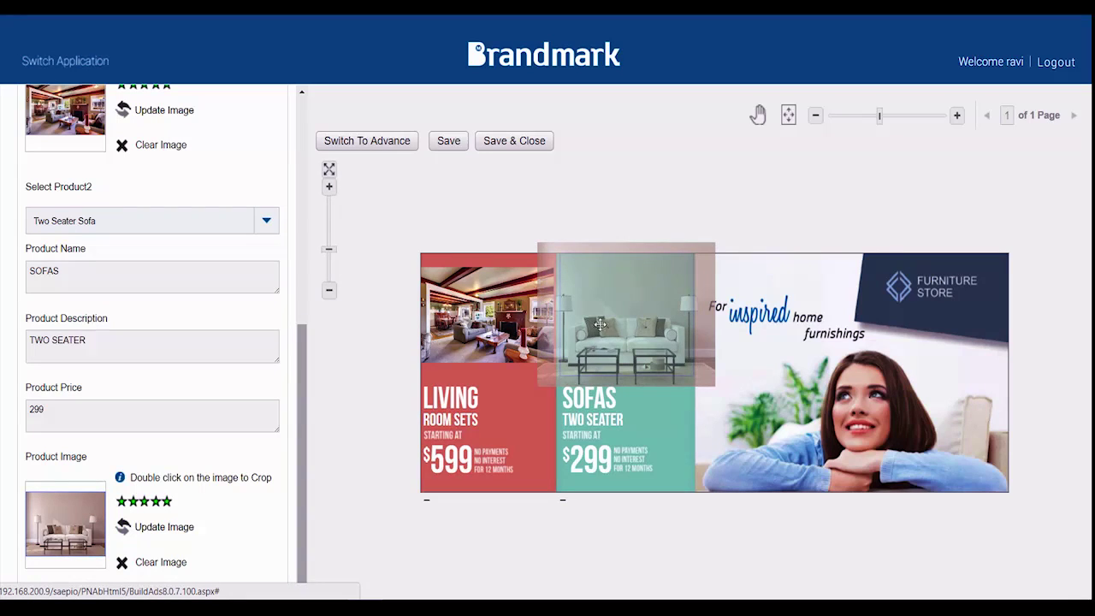
left_click_drag(597, 317, 601, 319)
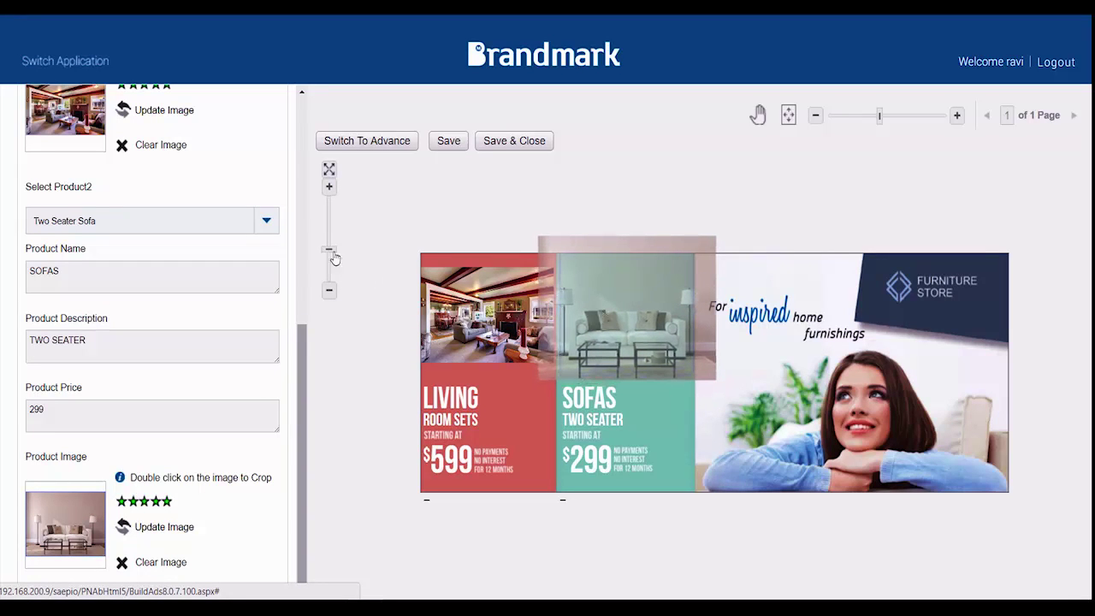
left_click_drag(329, 255, 330, 261)
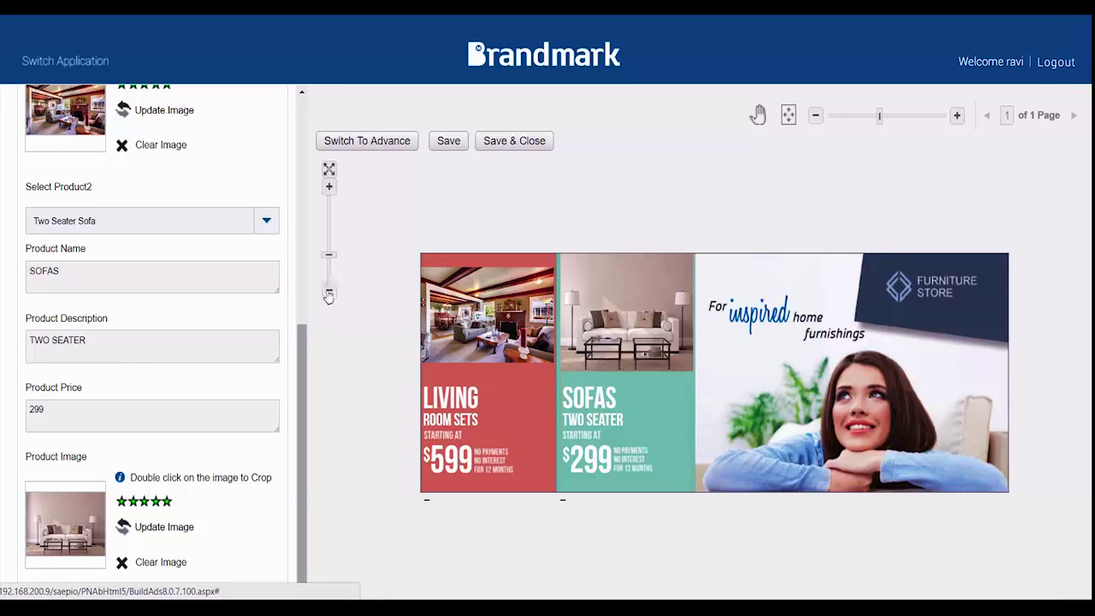
- Switch to the advanced editor and display the Design3 layout after viewing Design2
left_click(371, 142)
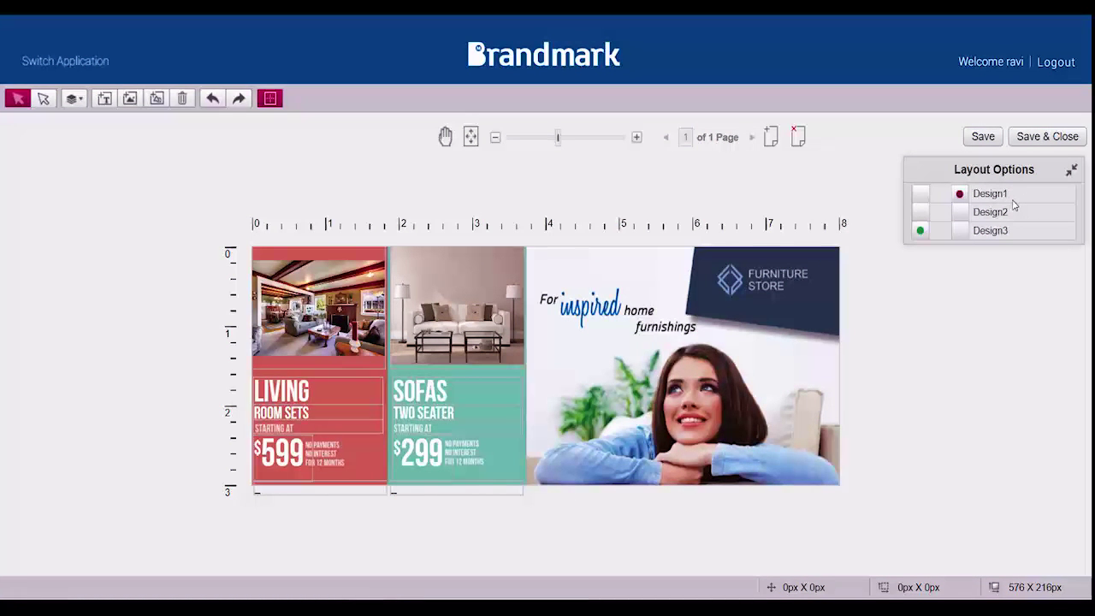
left_click(961, 212)
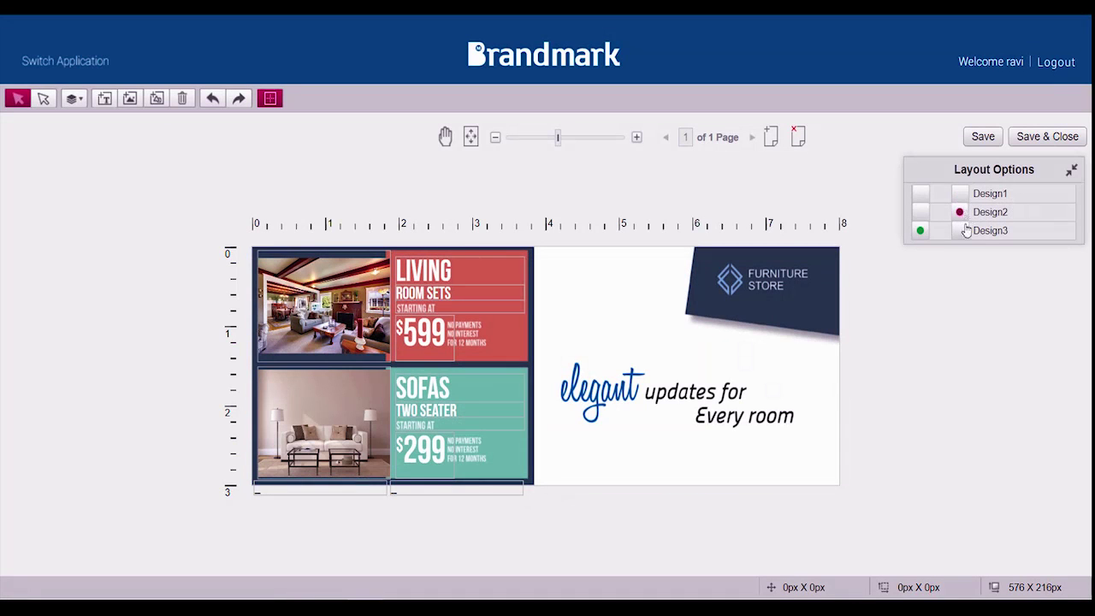
left_click(961, 231)
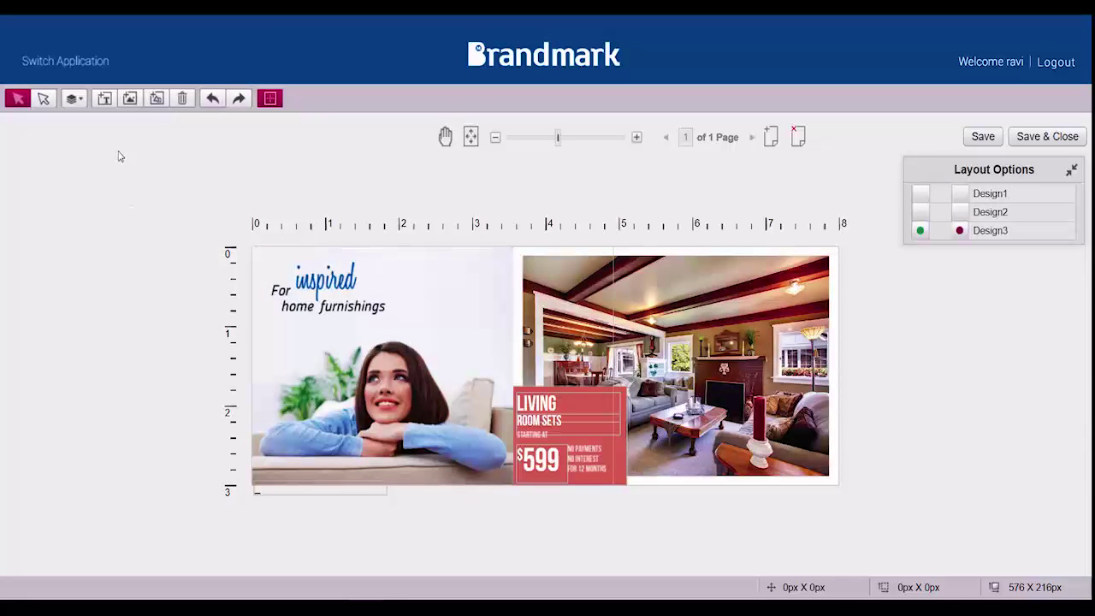
- Add the Sale sticker image from the library and place it right of the "For inspired home furnishings" heading, at about 172 x 6 px
left_click(130, 100)
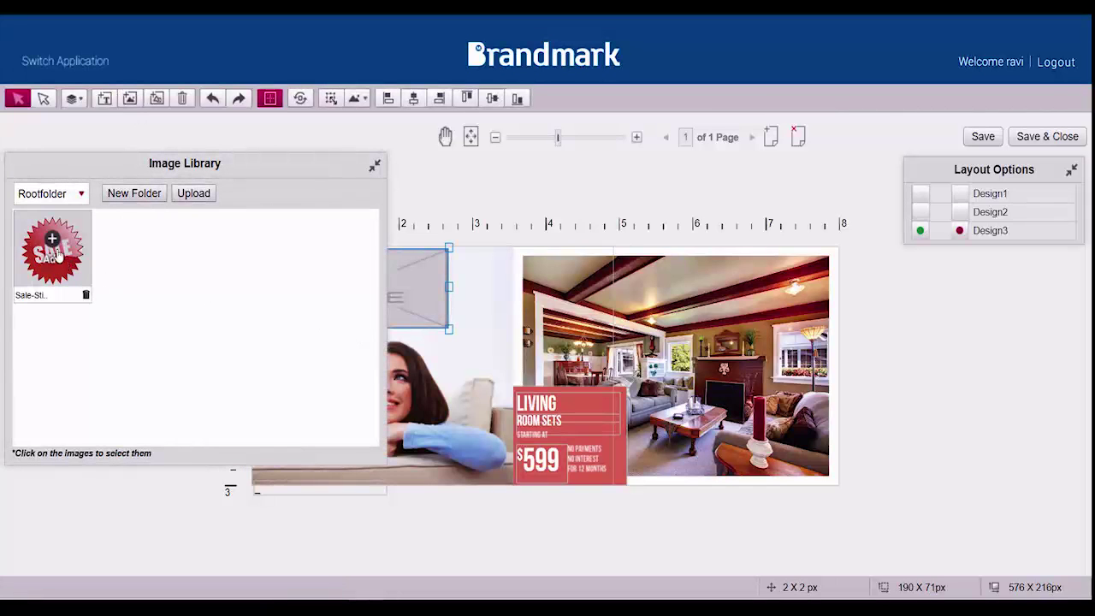
left_click(53, 246)
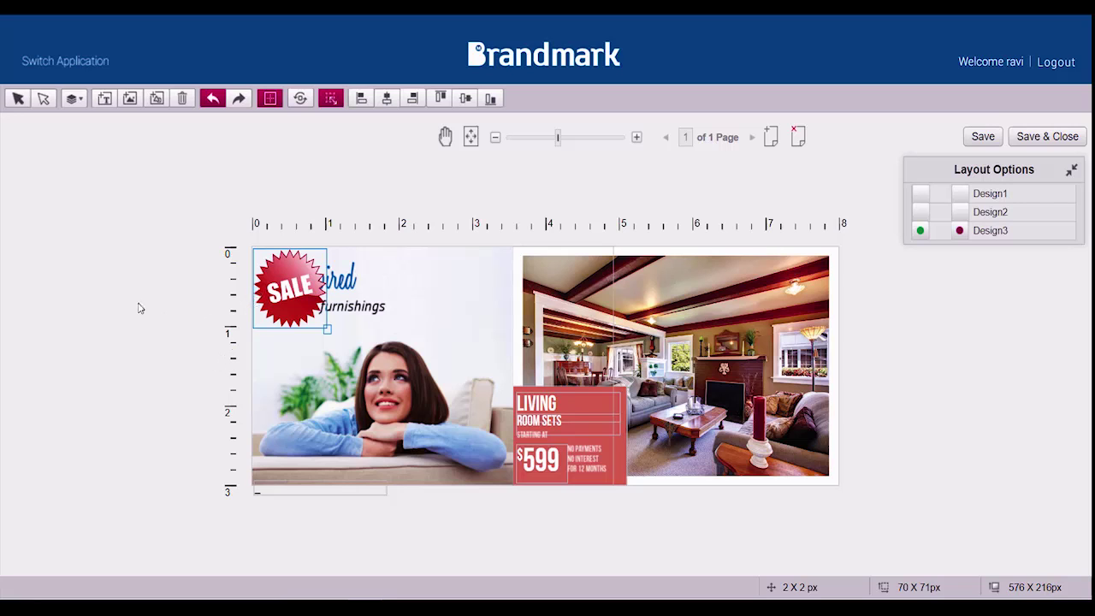
left_click_drag(275, 282, 446, 286)
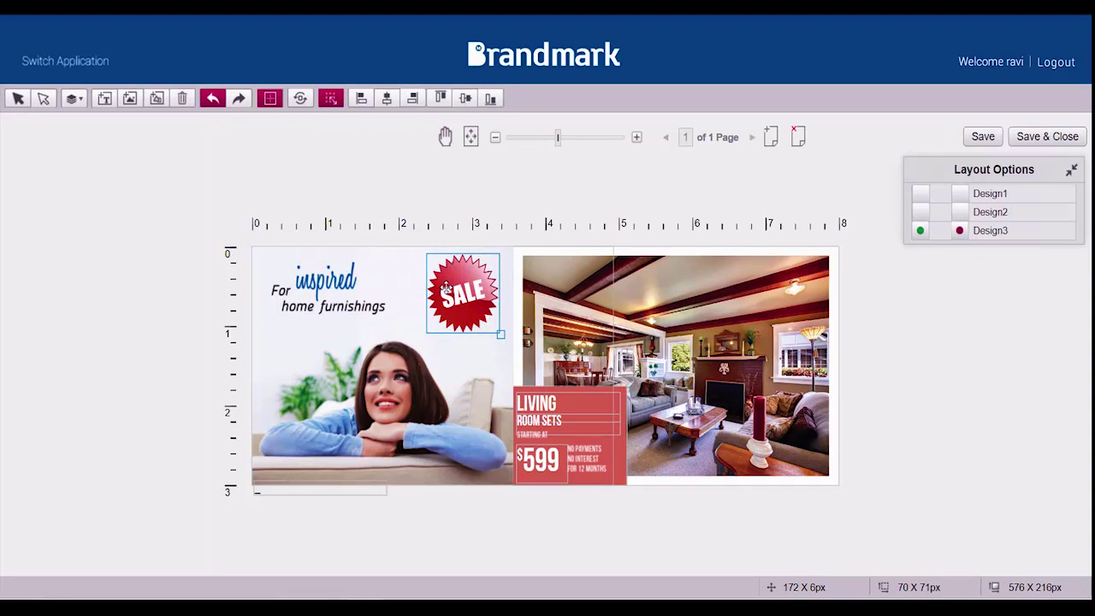
- Add a text frame over the upper part of the living room photo, about 299 x 90 px at 266 x 8 px
left_click(105, 99)
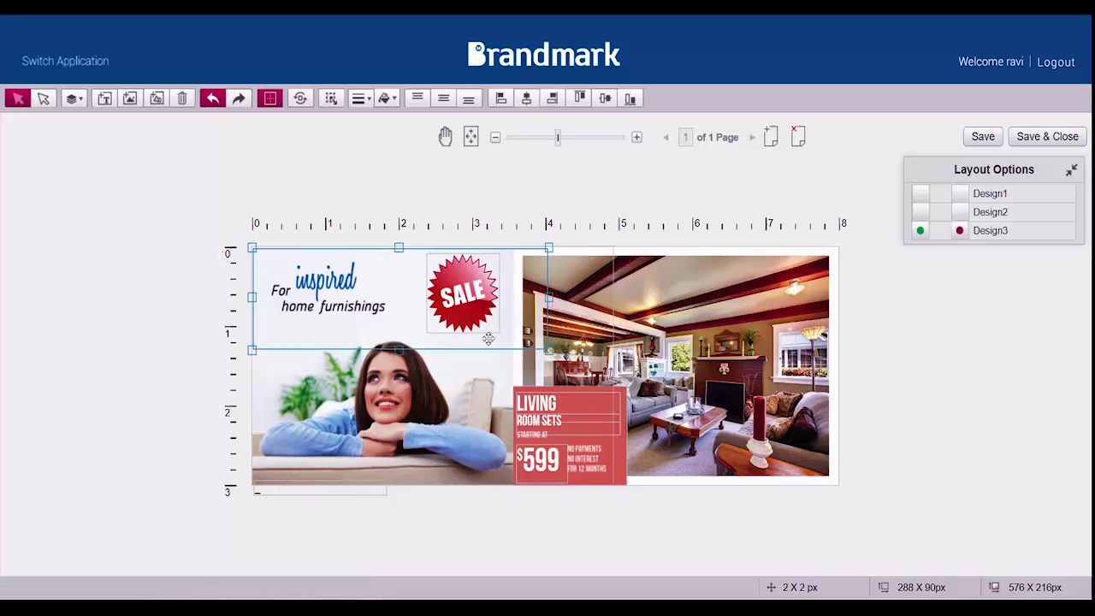
left_click_drag(384, 317, 678, 316)
left_click_drag(663, 321, 657, 320)
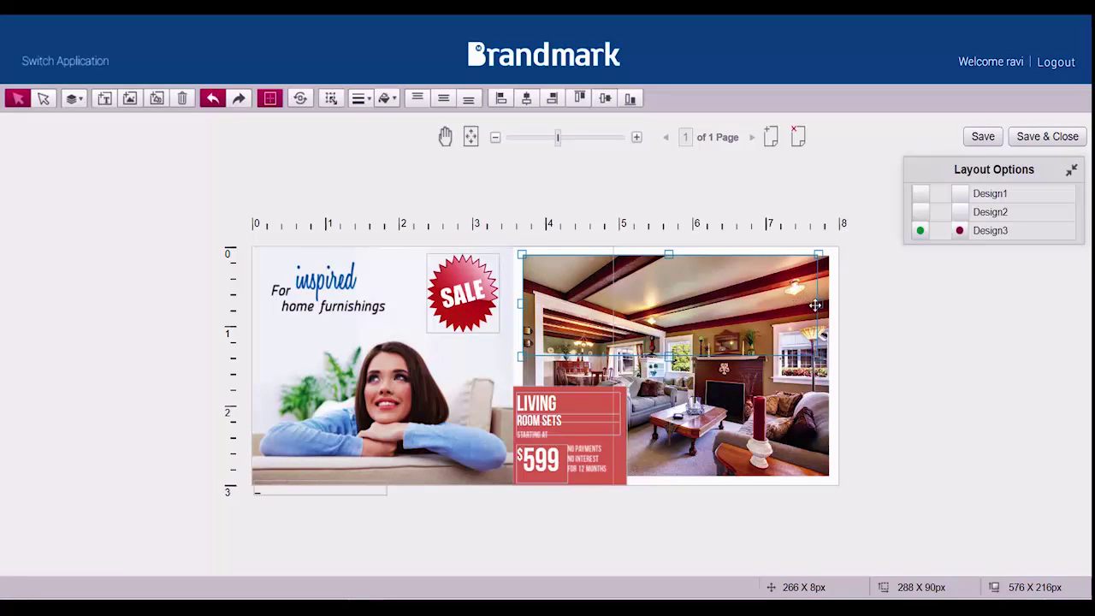
left_click_drag(819, 304, 830, 303)
- Enter the text "ONLY FOR TODAY" in the new frame over the living room photo
double_click(580, 313)
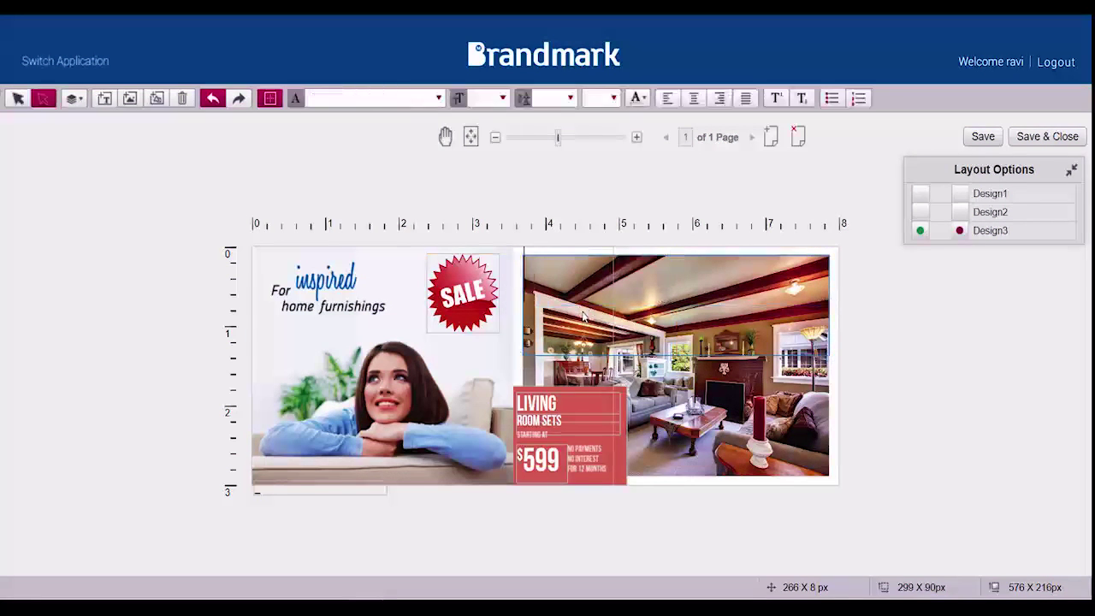
type("ONLY")
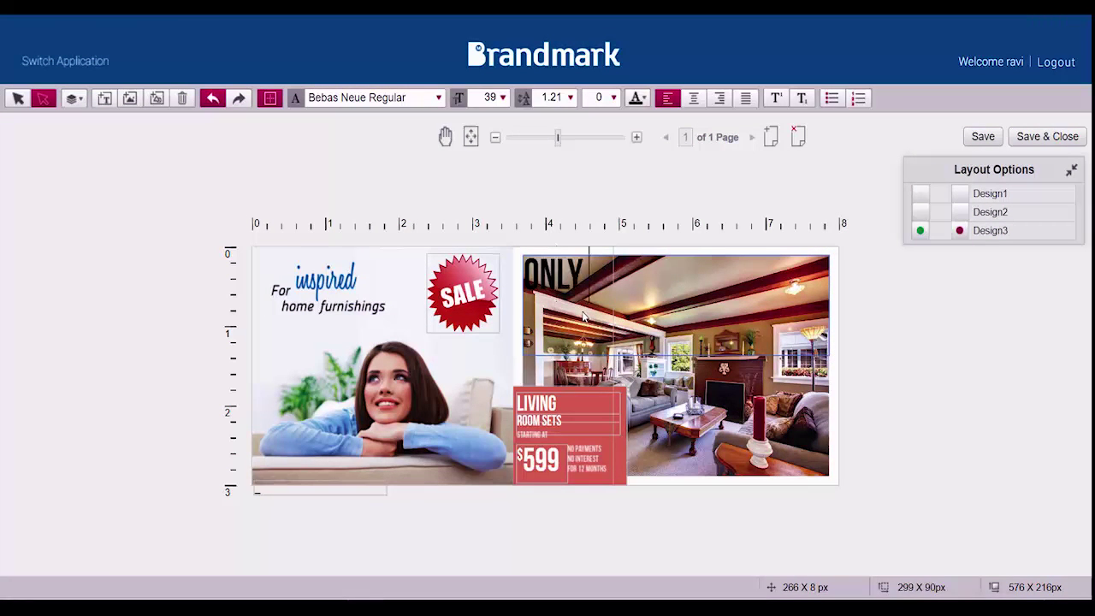
type(" FOR TODAY")
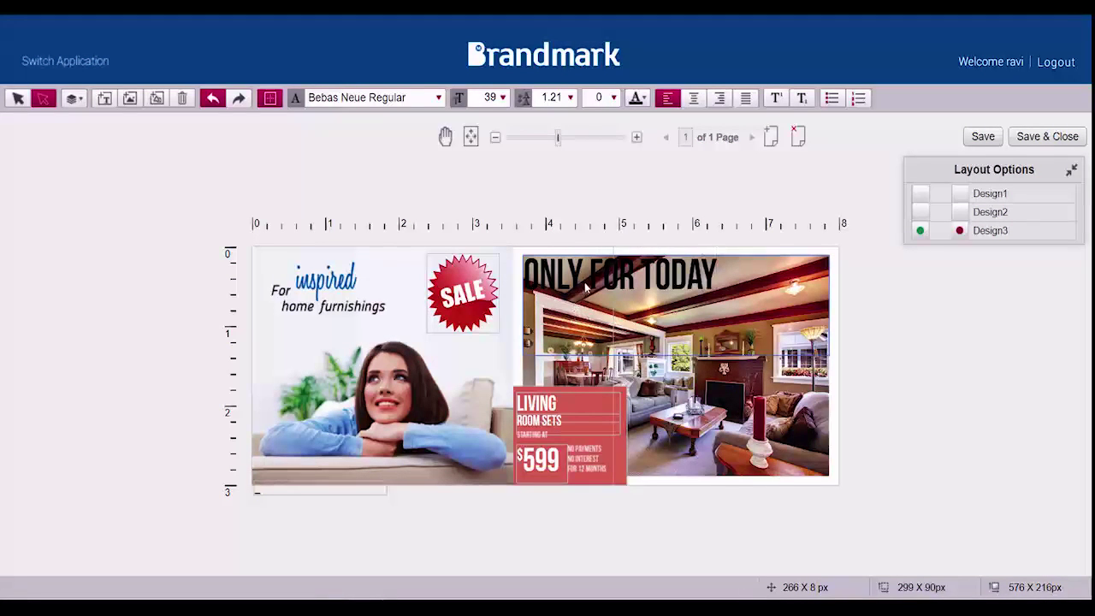
- Format the "ONLY FOR TODAY" text in white at size 24 and align it vertically to the middle of its frame
triple_click(585, 283)
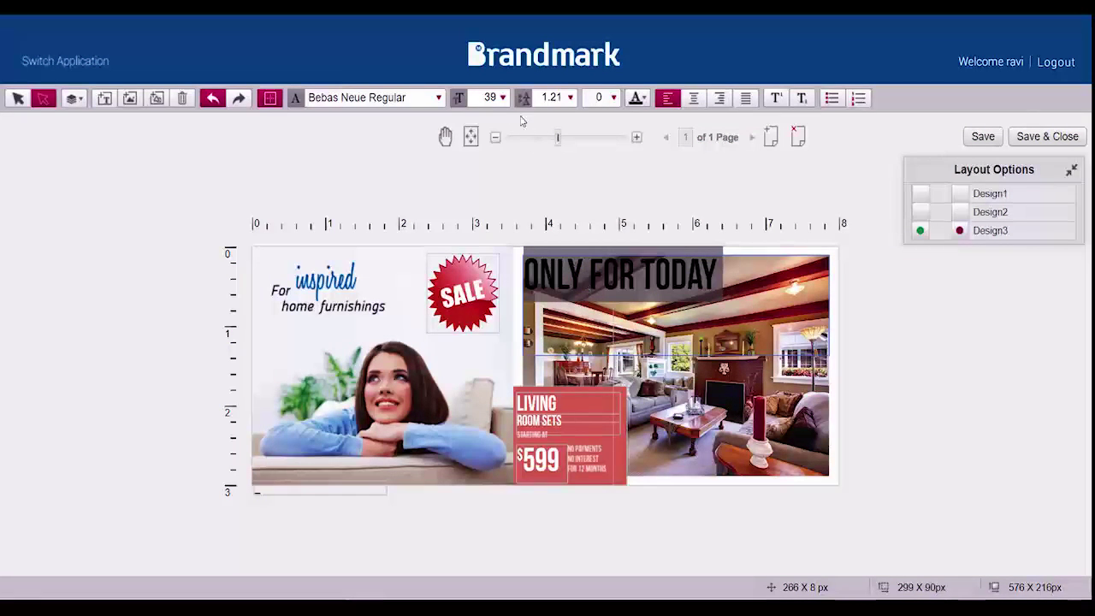
left_click(502, 98)
left_click(482, 260)
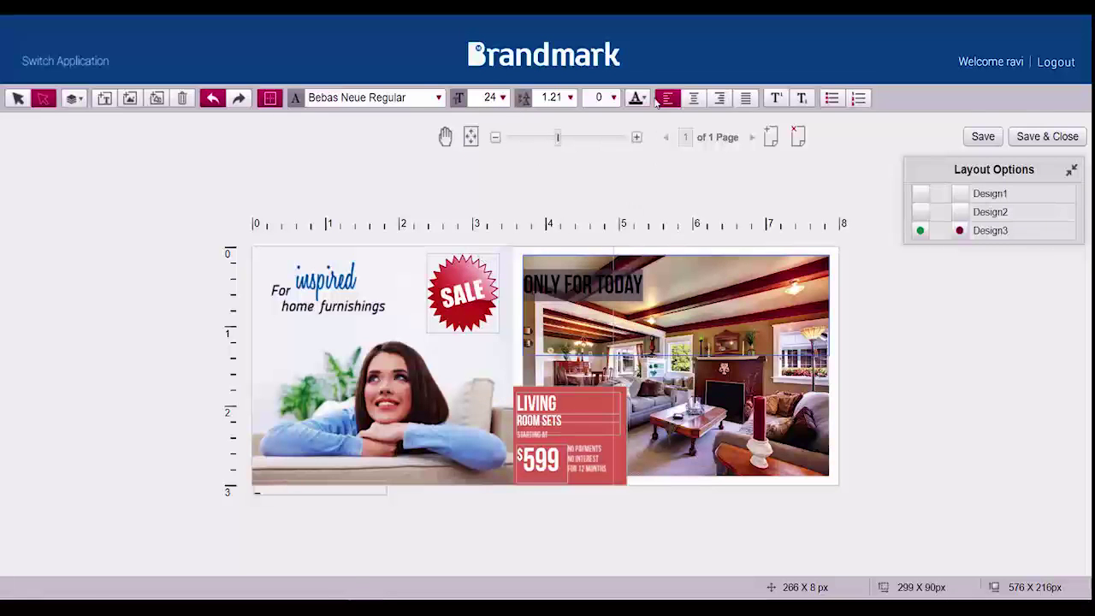
left_click(642, 100)
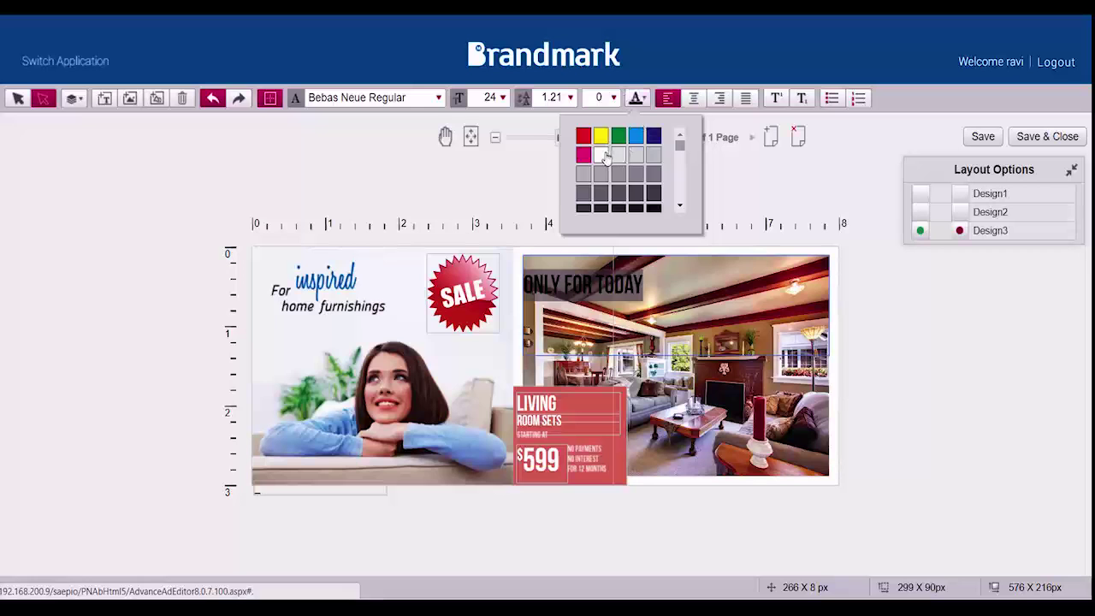
left_click(600, 155)
left_click(24, 100)
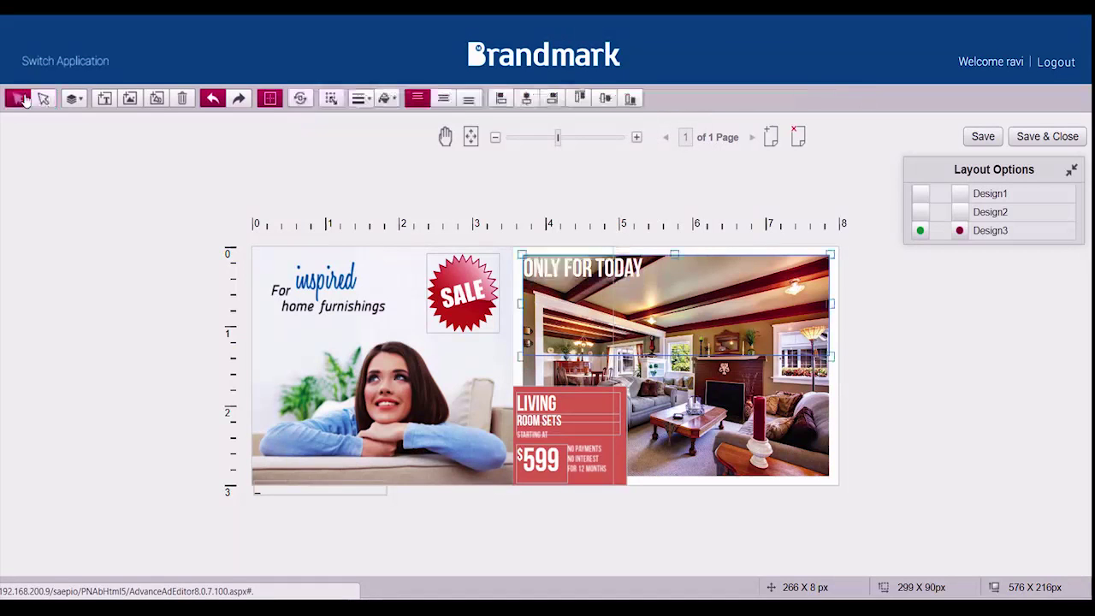
left_click(443, 100)
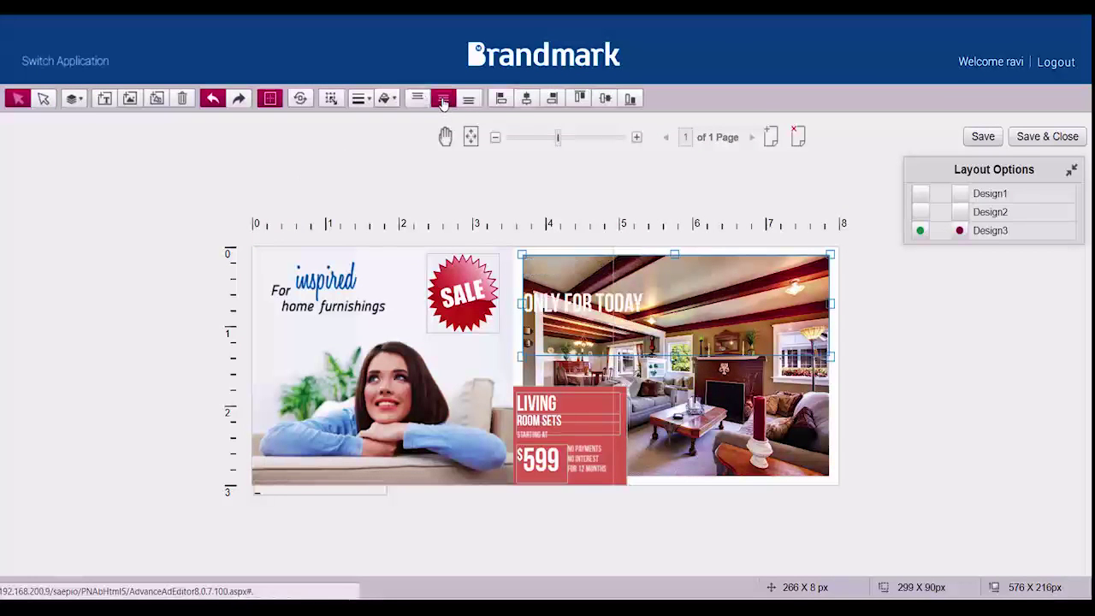
- Try top and bottom vertical alignment on the "ONLY FOR TODAY" text and return it to the middle of its frame
left_click(417, 99)
left_click(469, 102)
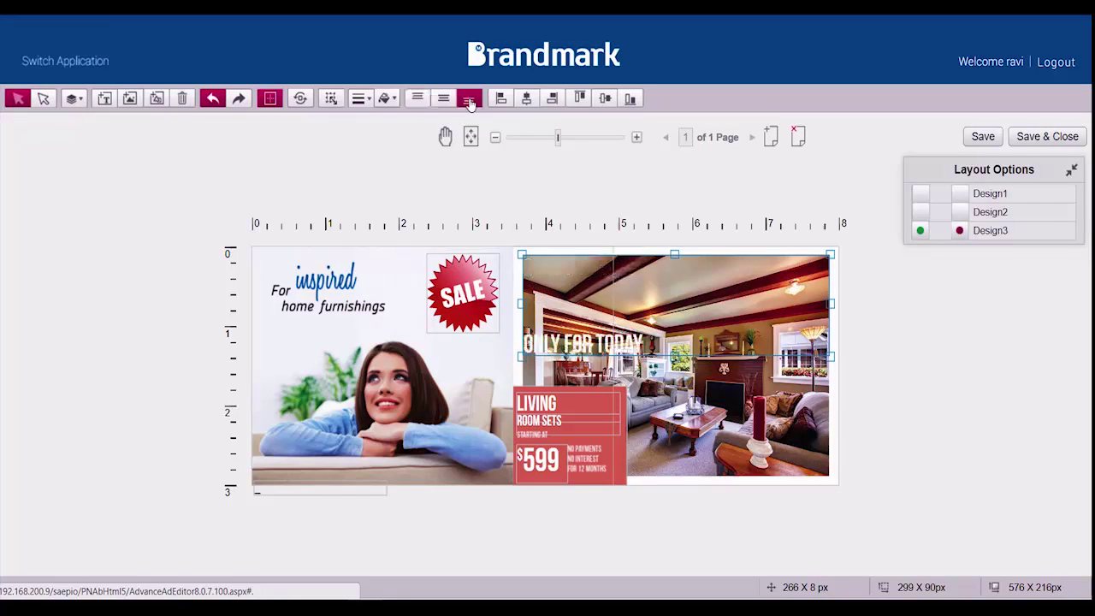
left_click(443, 100)
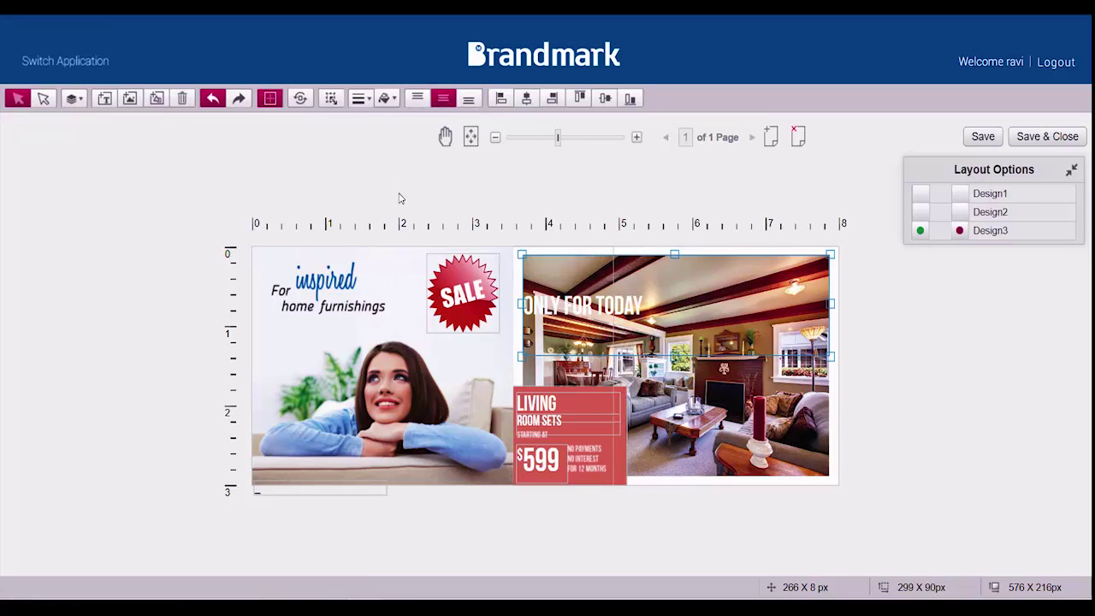
- Shorten the "ONLY FOR TODAY" frame from its lower edge to about 299 x 30 px and align its text vertically to the middle
left_click(416, 100)
left_click_drag(674, 355, 664, 288)
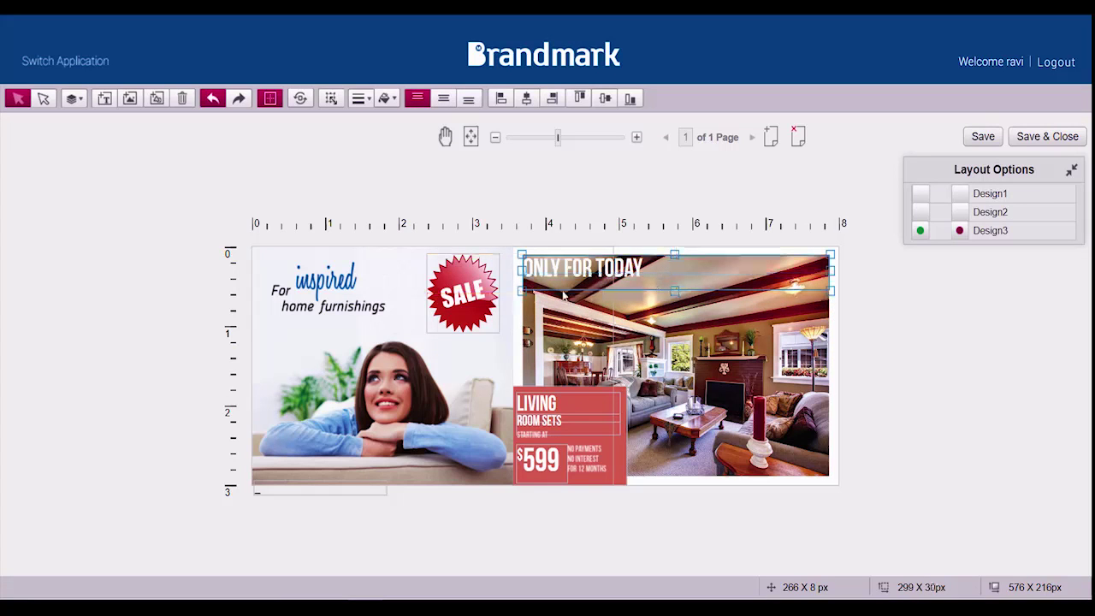
left_click(443, 99)
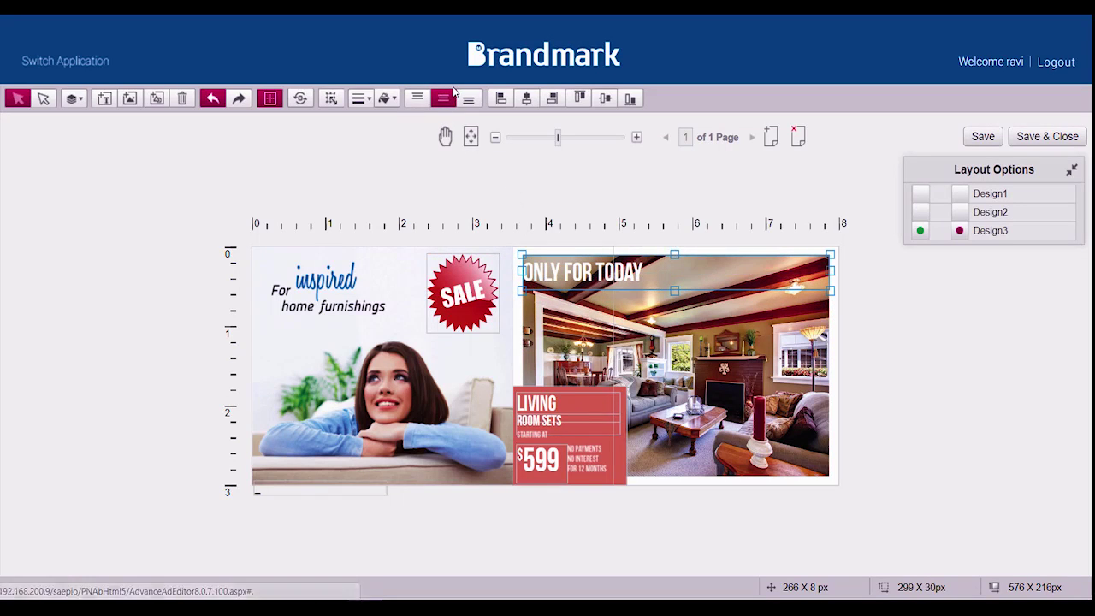
- Centre the "ONLY FOR TODAY" text horizontally in its frame, and save and close the coupon
double_click(594, 274)
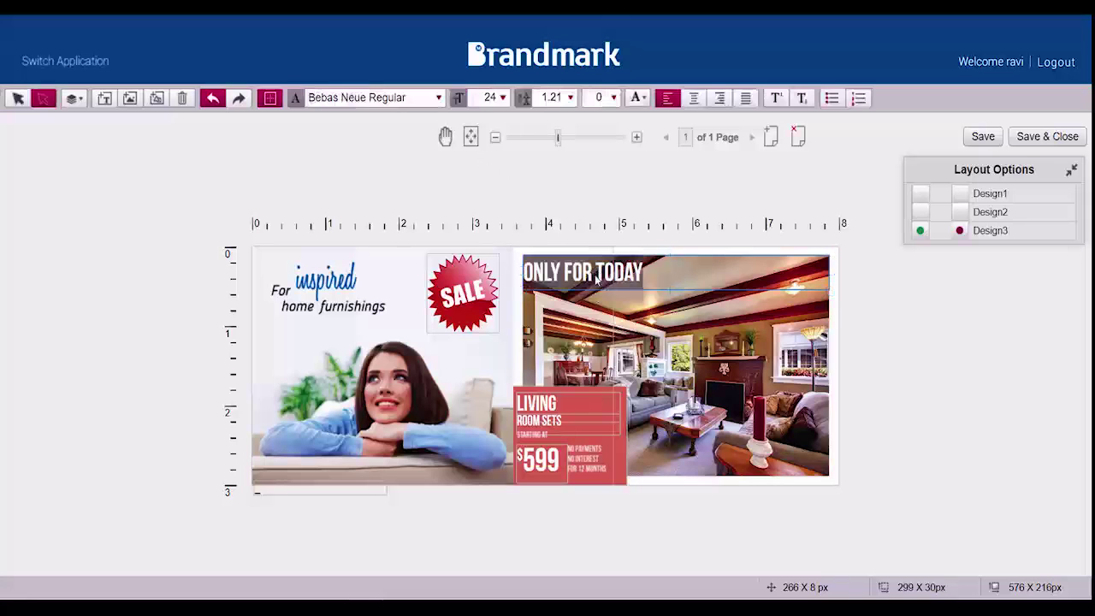
left_click(695, 99)
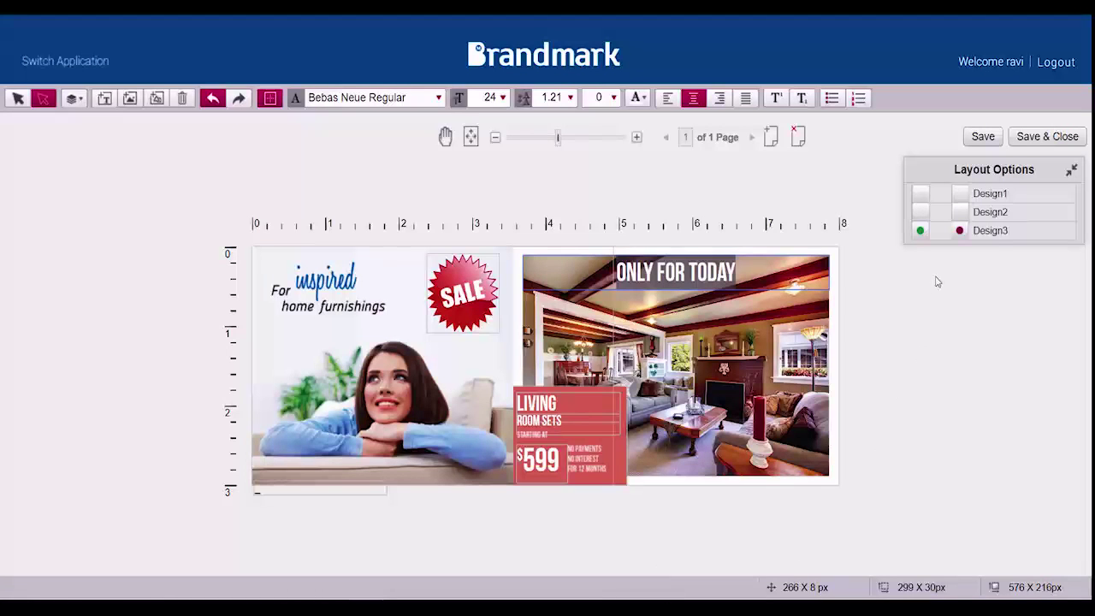
left_click(1021, 142)
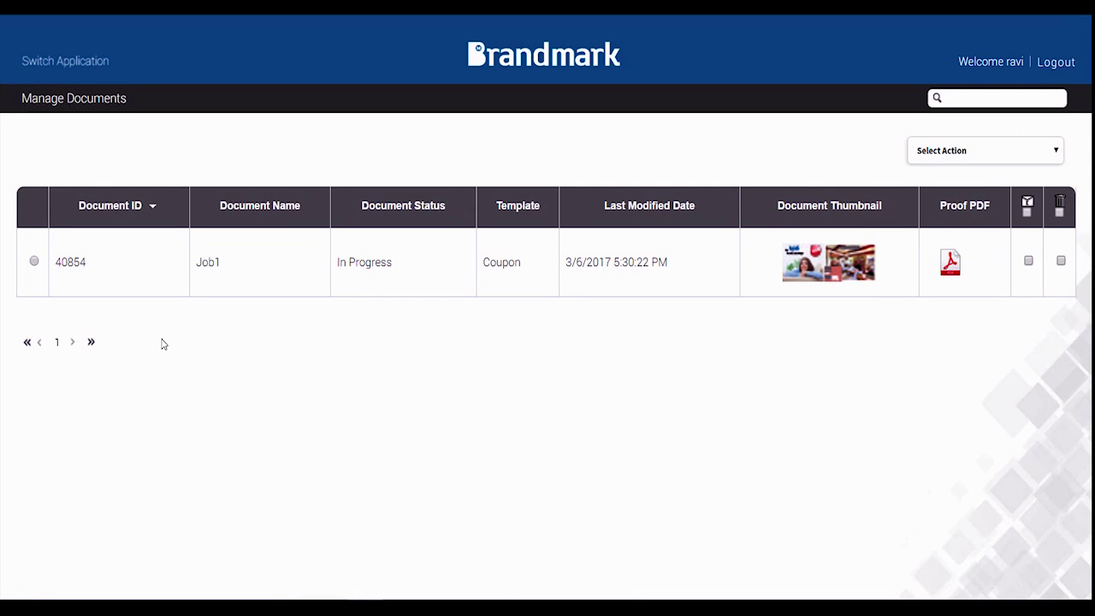
- Select the Job1 coupon document and open the list of actions available for it
left_click(34, 261)
left_click(986, 152)
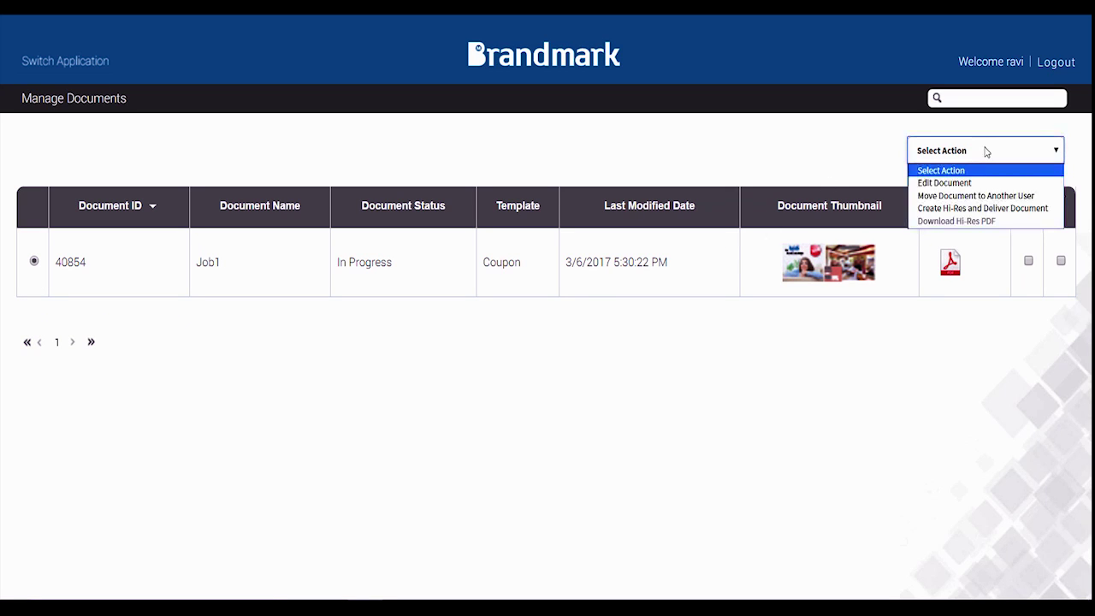